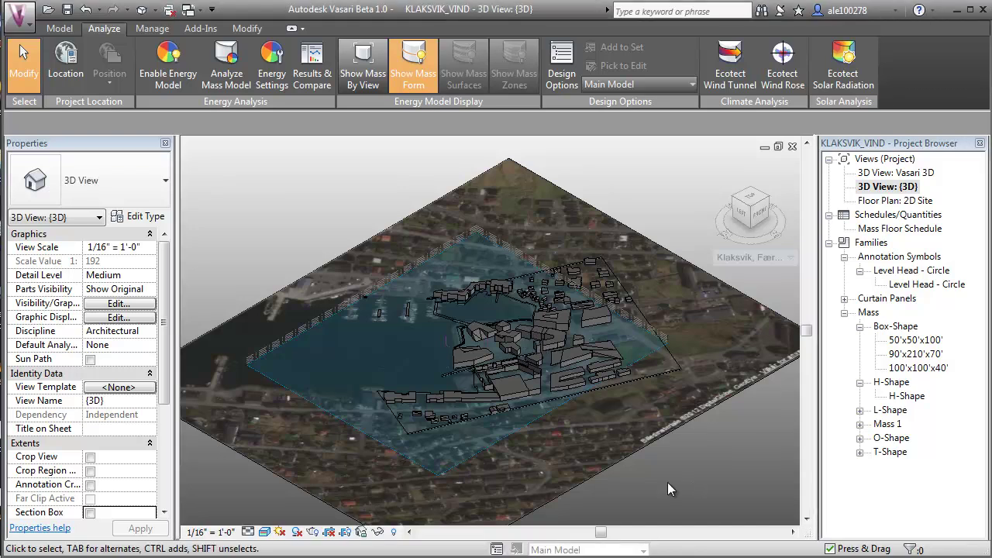
Step: Orbit the 3D view to see the Klaksvik masses and aerial site from a new angle
shift+middle_drag(637, 475, 479, 352)
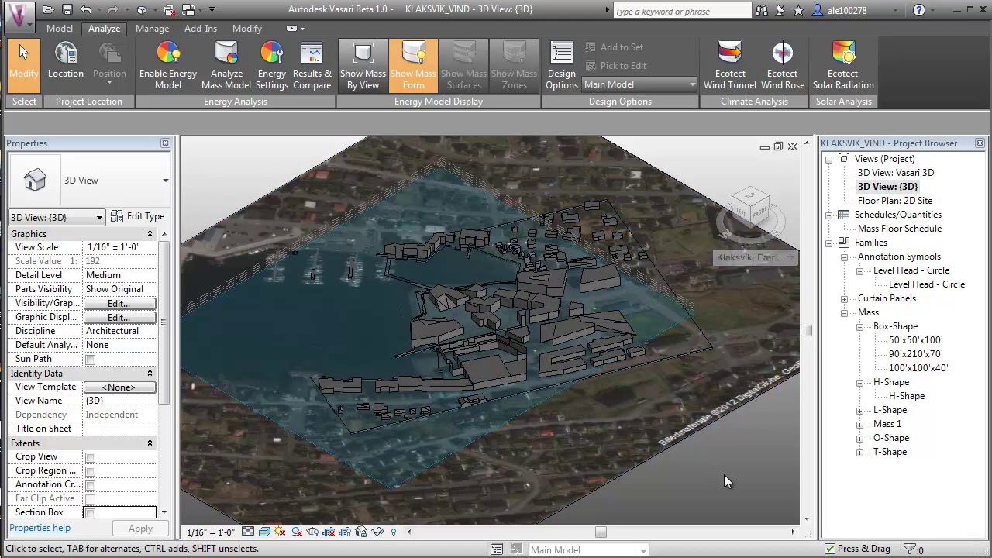
Step: Set the project location to Klaksvík, Færøerne with the nearest weather station 139626
shift+middle_drag(567, 422, 555, 405)
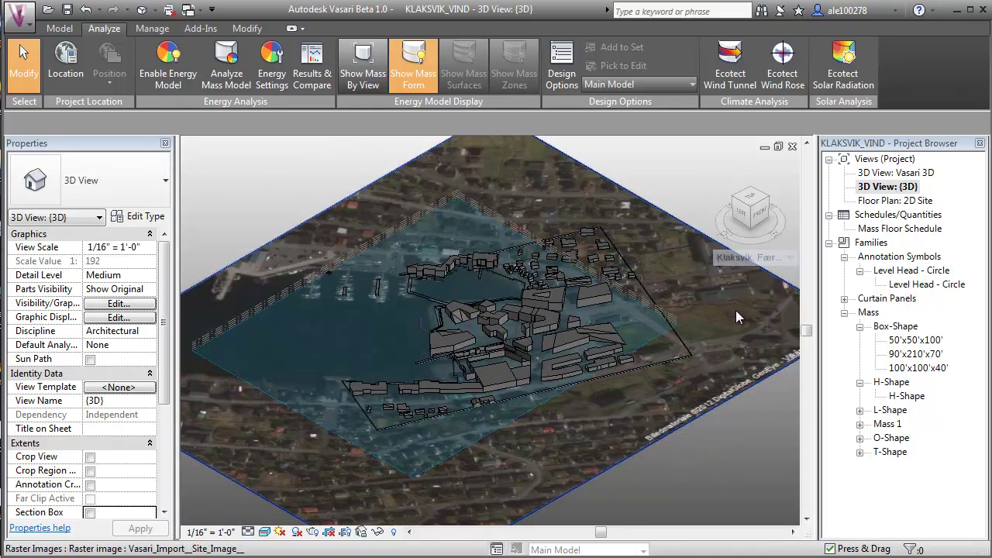
click(790, 257)
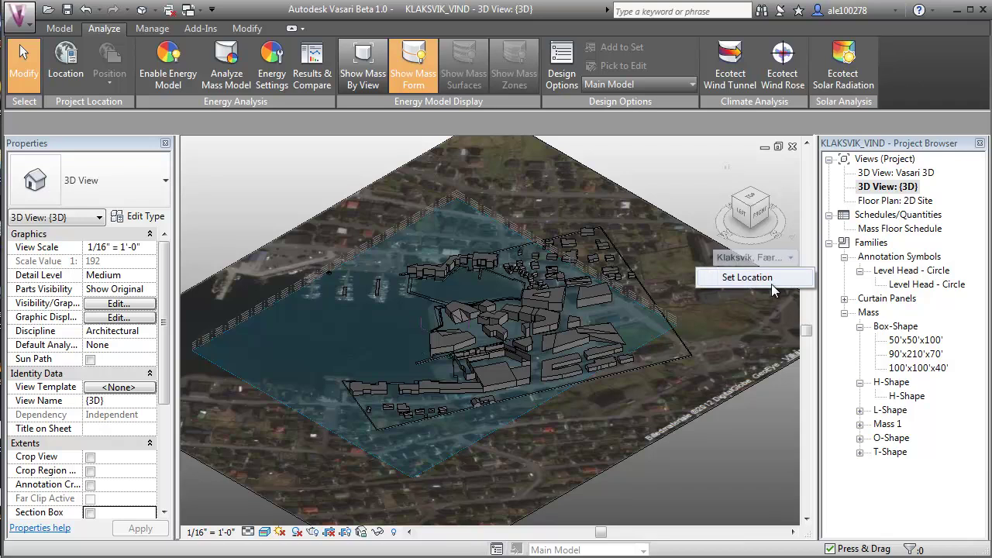
click(772, 283)
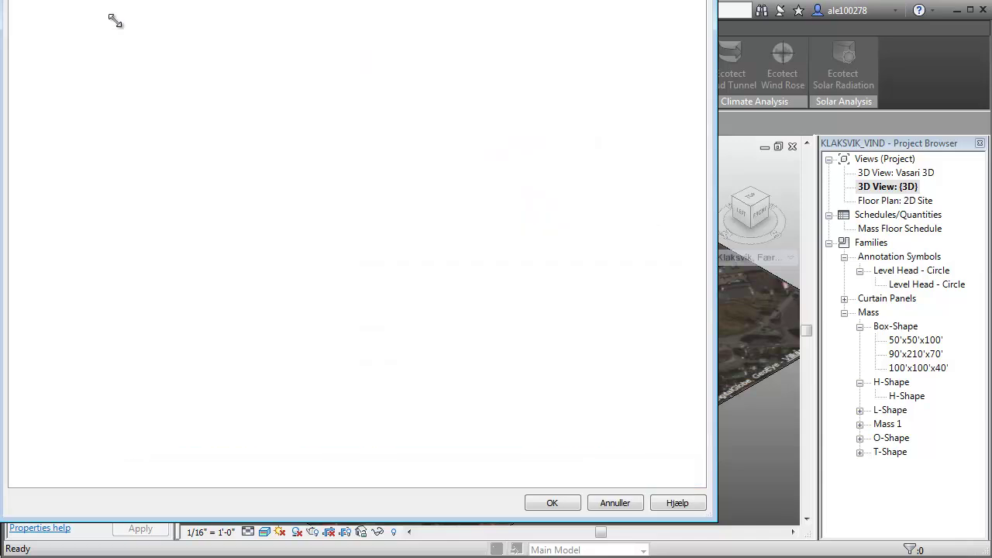
drag(111, 17, 160, 83)
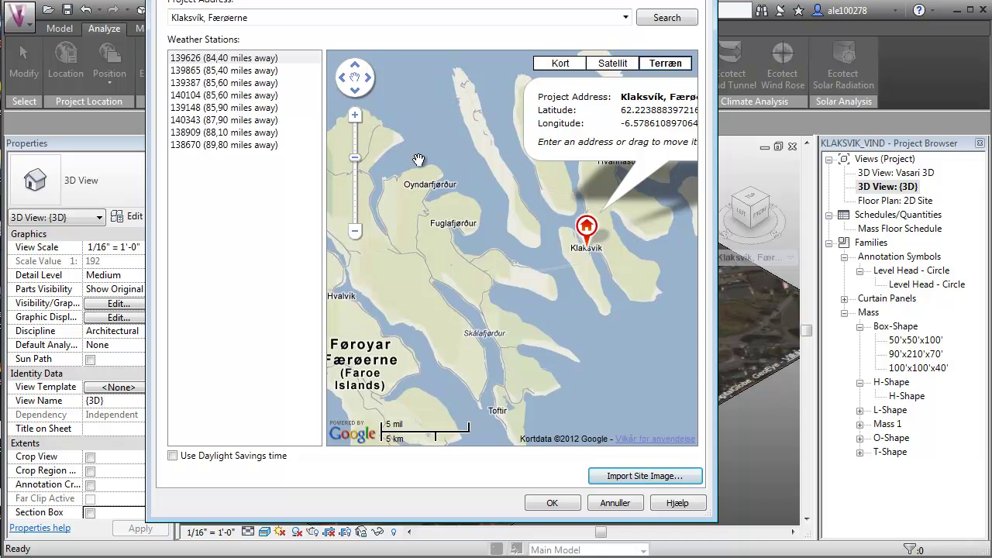
click(202, 60)
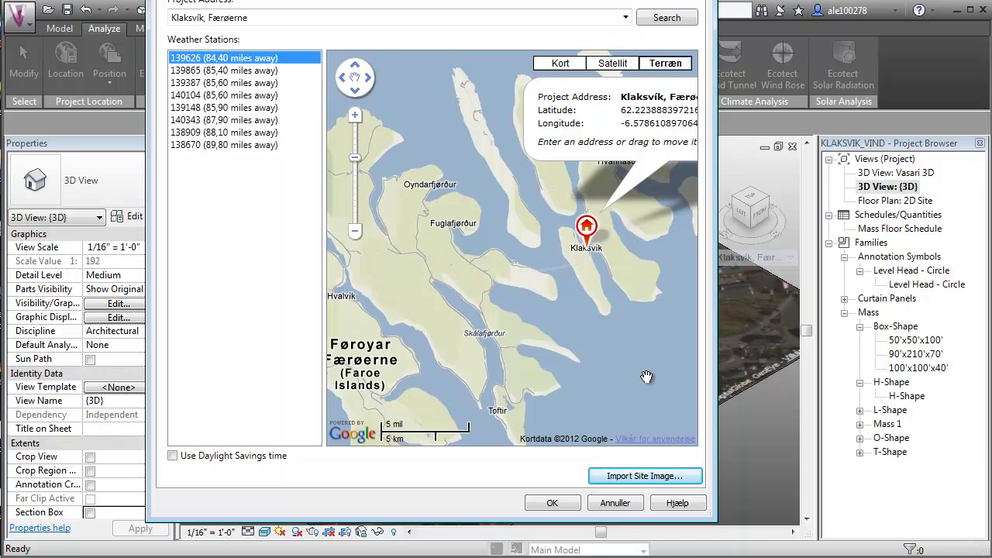
click(552, 502)
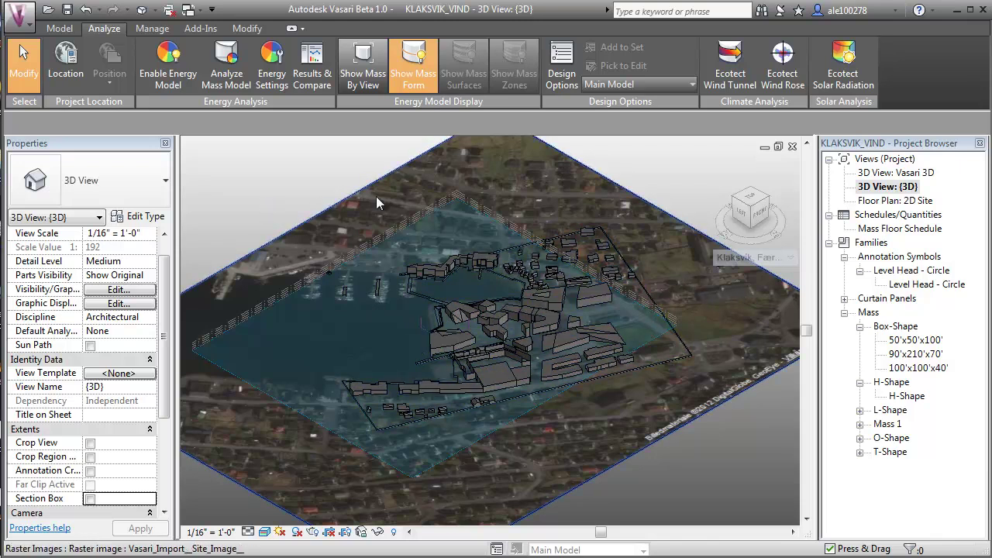
Step: Import the Klaksvík aerial site image from Set Location and select the Mass 1 mass
shift+middle_drag(376, 196, 801, 259)
click(789, 258)
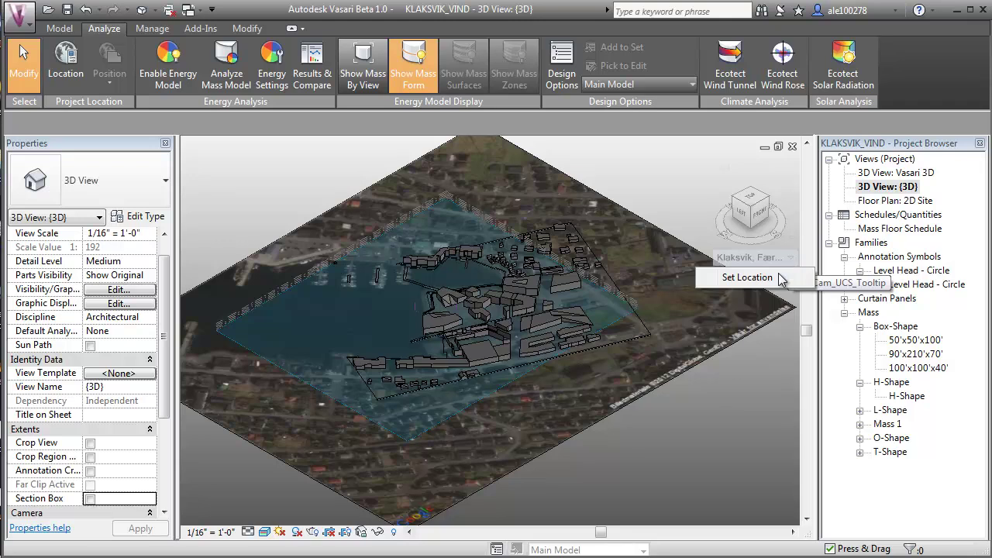
click(742, 281)
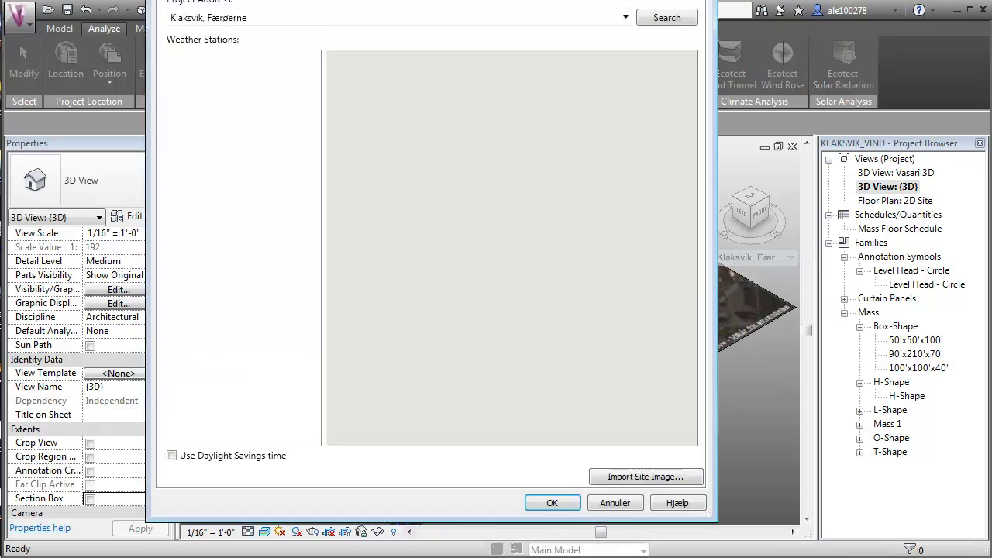
key(ctrl+shift+Tab)
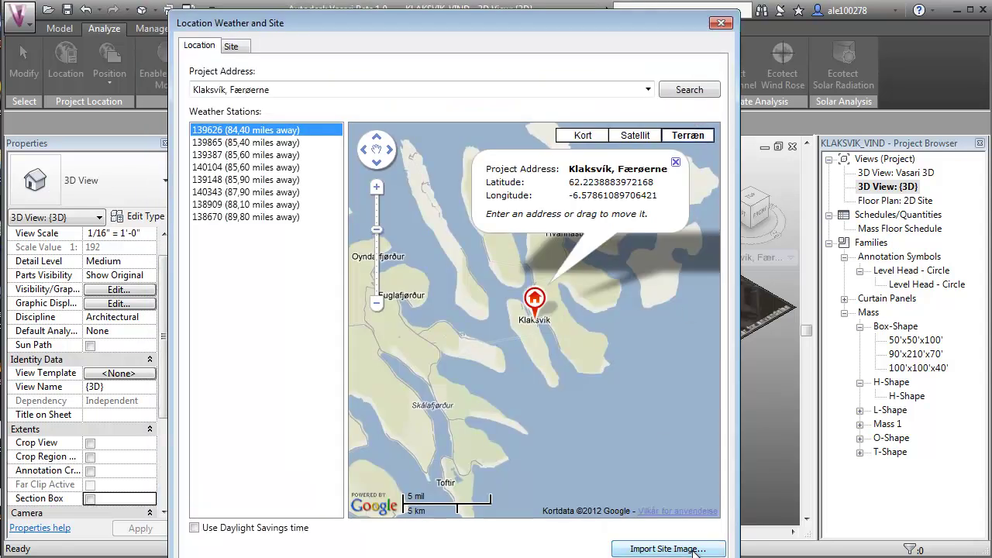
click(668, 547)
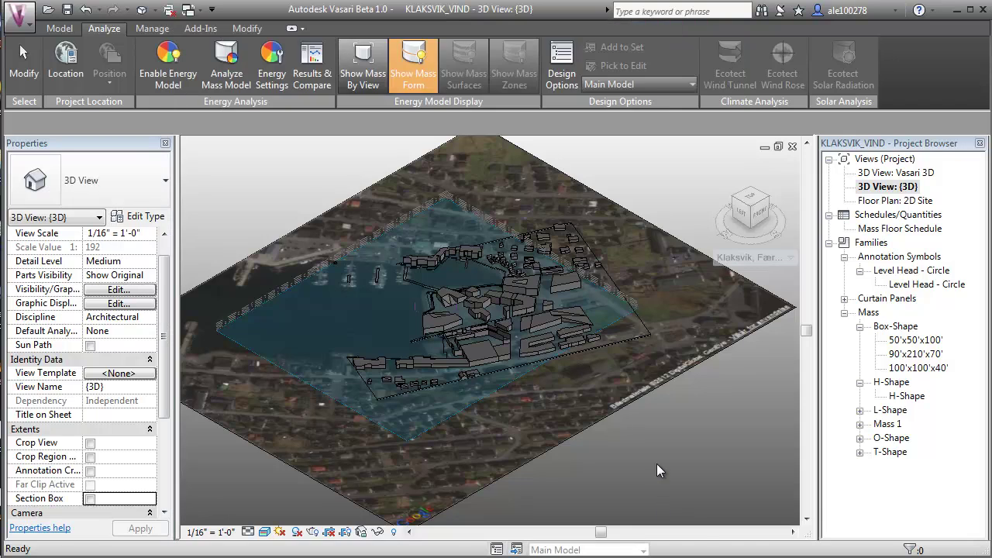
scroll(387, 288, up, 2)
click(399, 299)
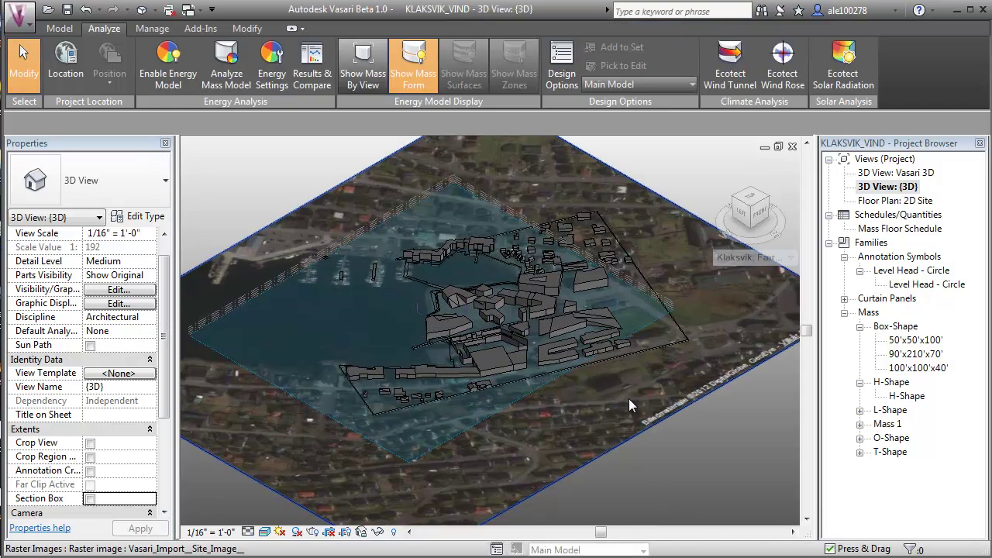
shift+middle_drag(705, 447, 728, 277)
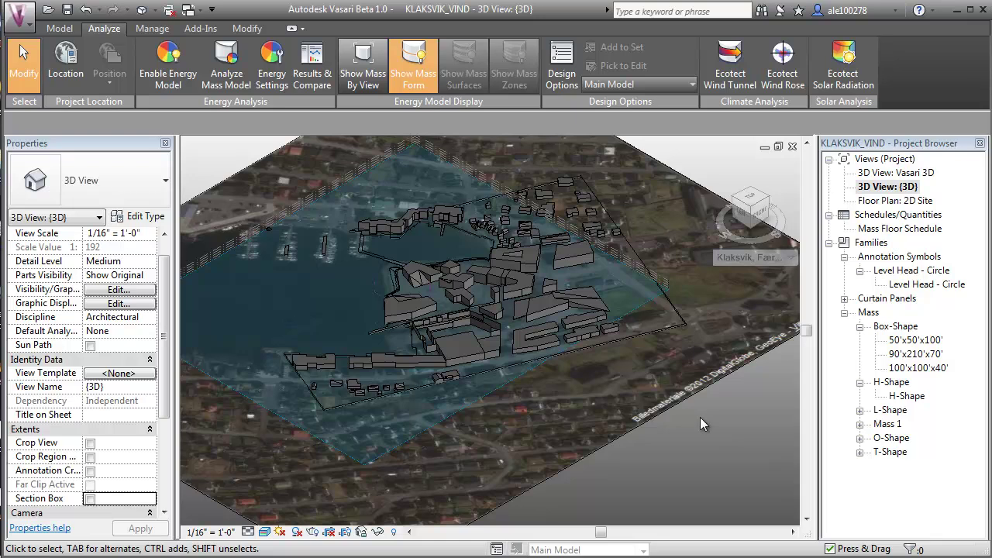
Step: Zoom in on the Klaksvík masses for the Ecotect Wind Tunnel simulation
scroll(395, 271, up, 2)
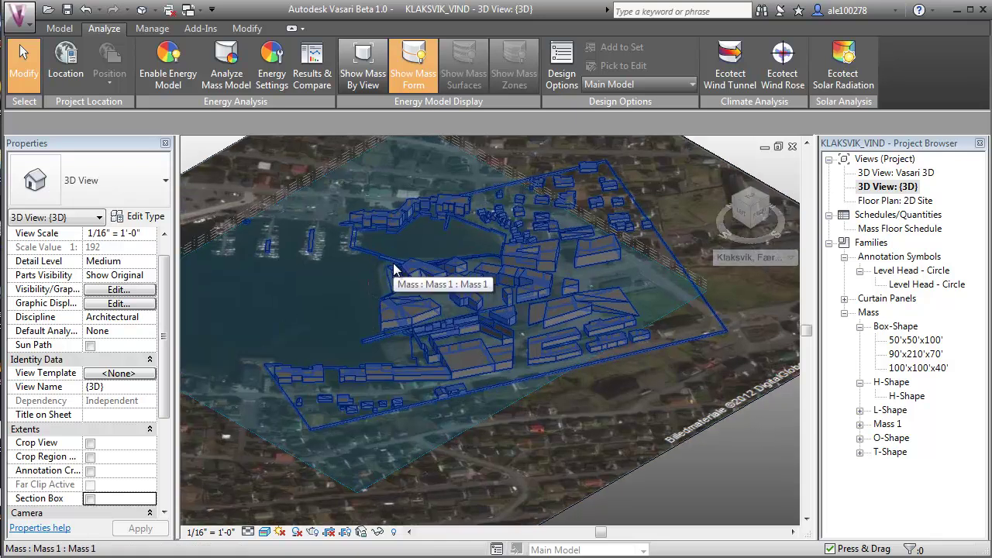
scroll(550, 296, up, 1)
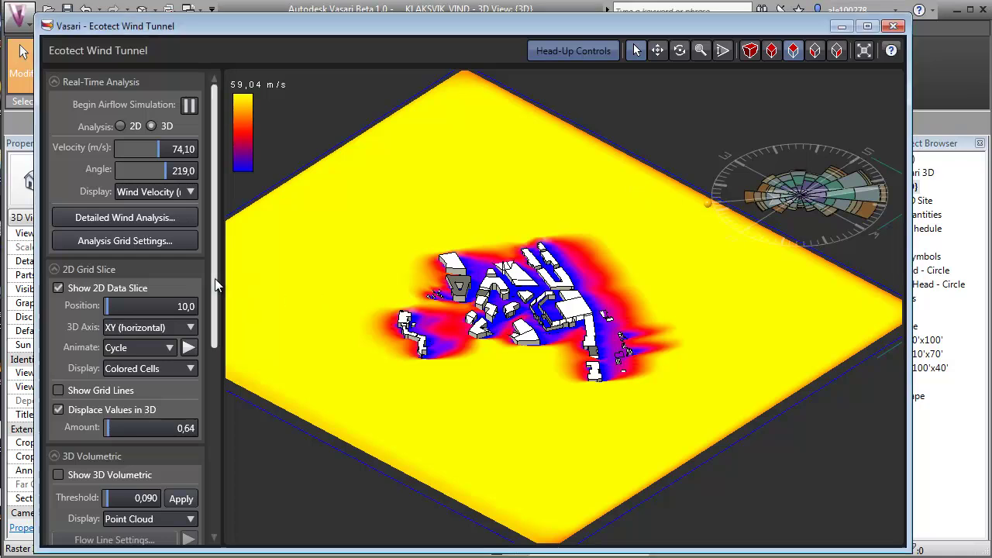
Step: Review the Wind Tunnel Data and Model Display settings and raise the slice to 47,4
drag(213, 279, 131, 486)
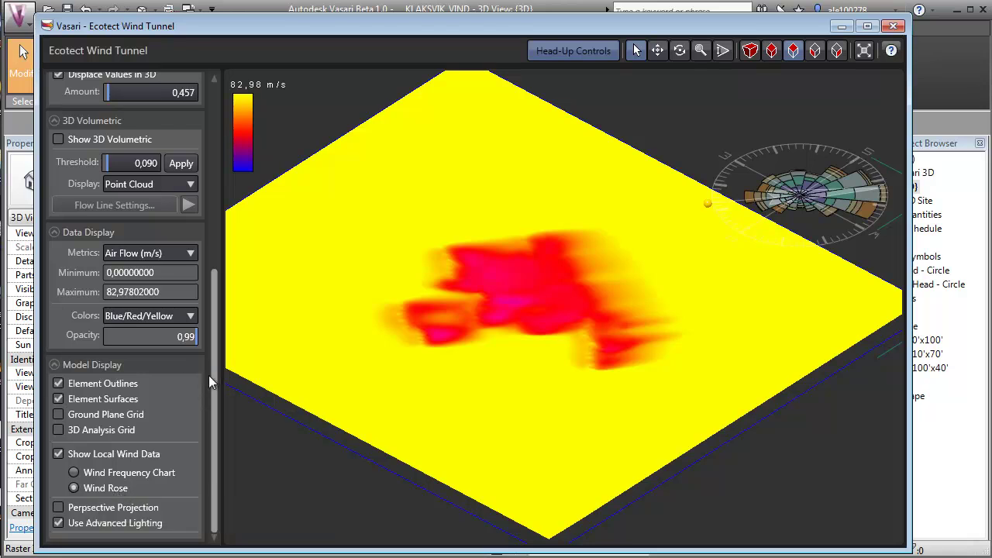
drag(213, 381, 222, 151)
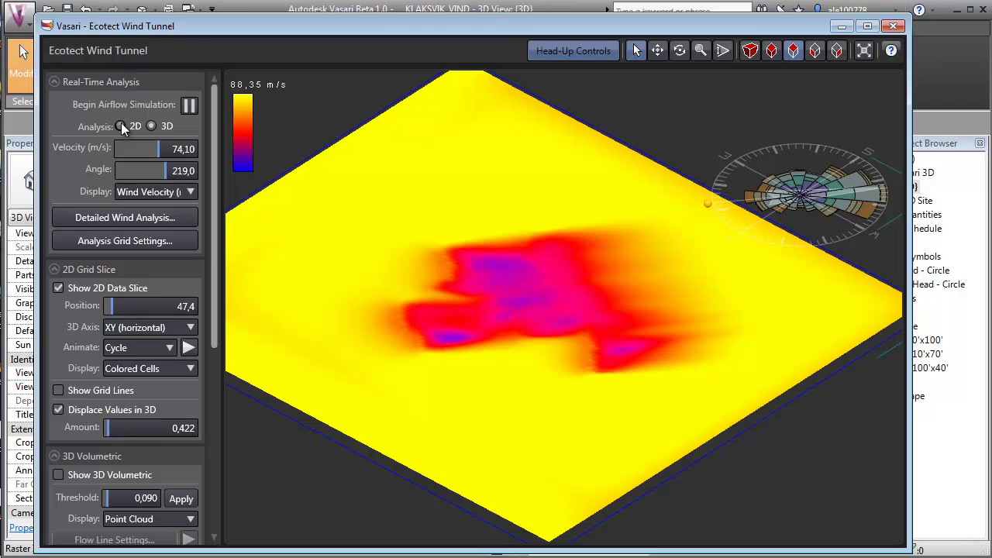
Step: Toggle the wind analysis to 2D and back to 3D, then lower the slice to 15,0
click(121, 125)
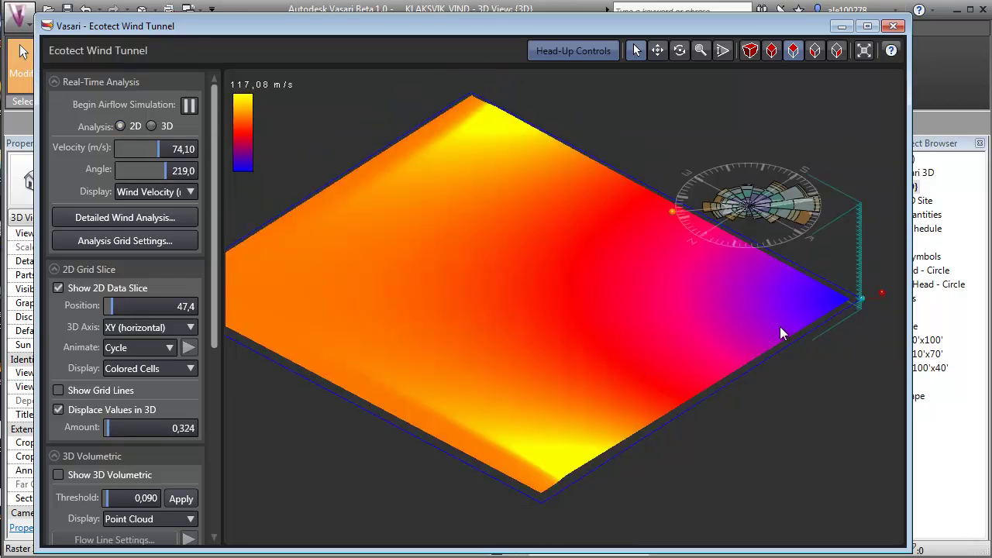
mouse_move(869, 301)
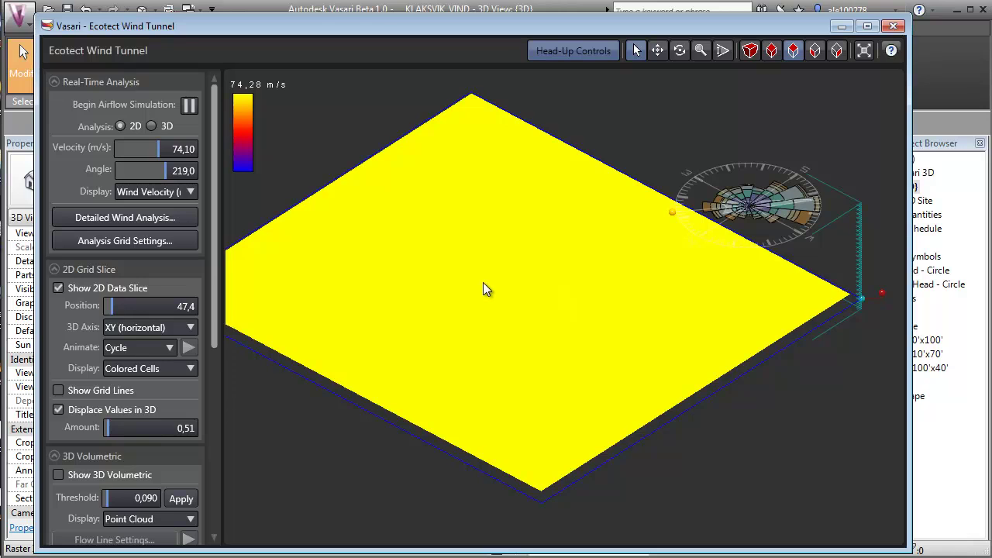
click(152, 127)
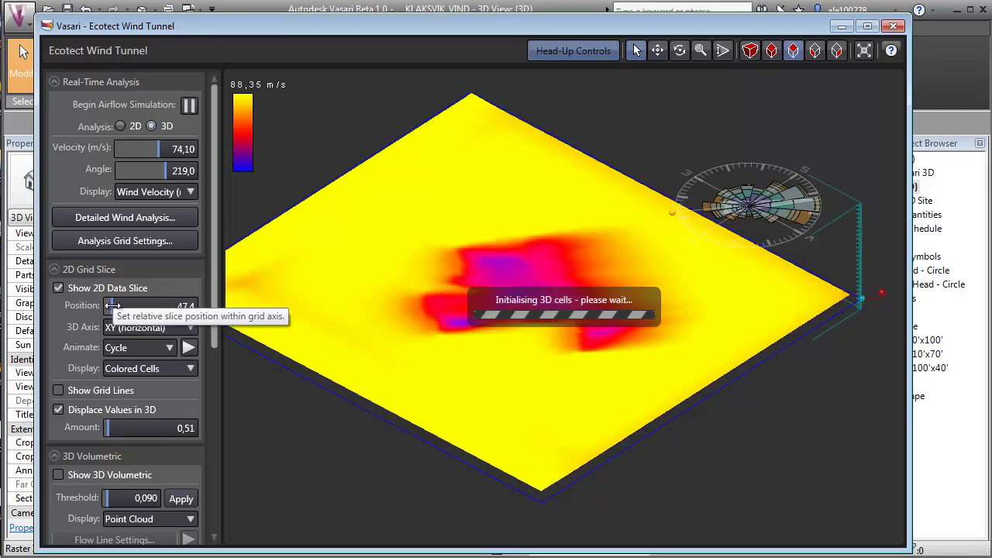
drag(110, 306, 107, 306)
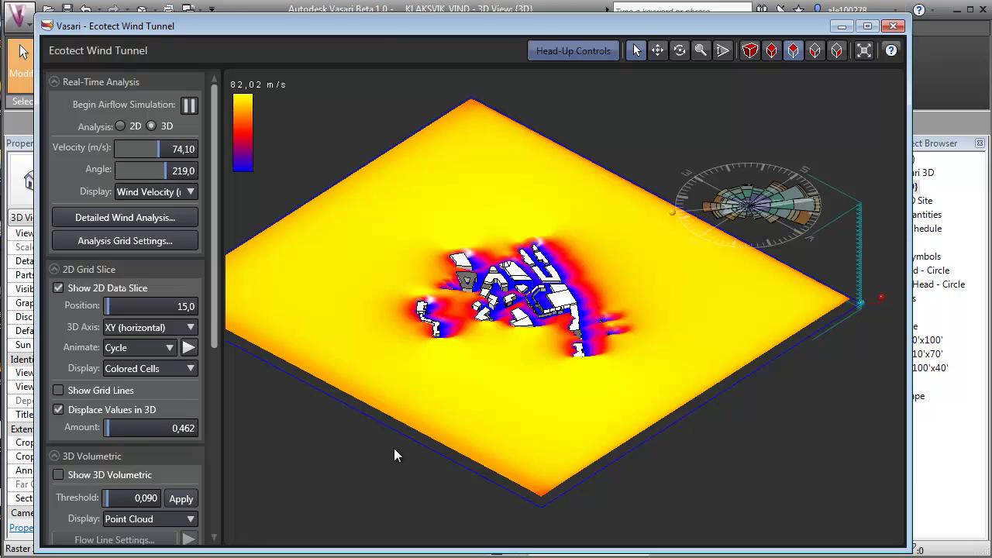
Step: Turn the wind to angle 226,0 at 63,90 m/s and lower the slice to 10,0
scroll(472, 338, up, 2)
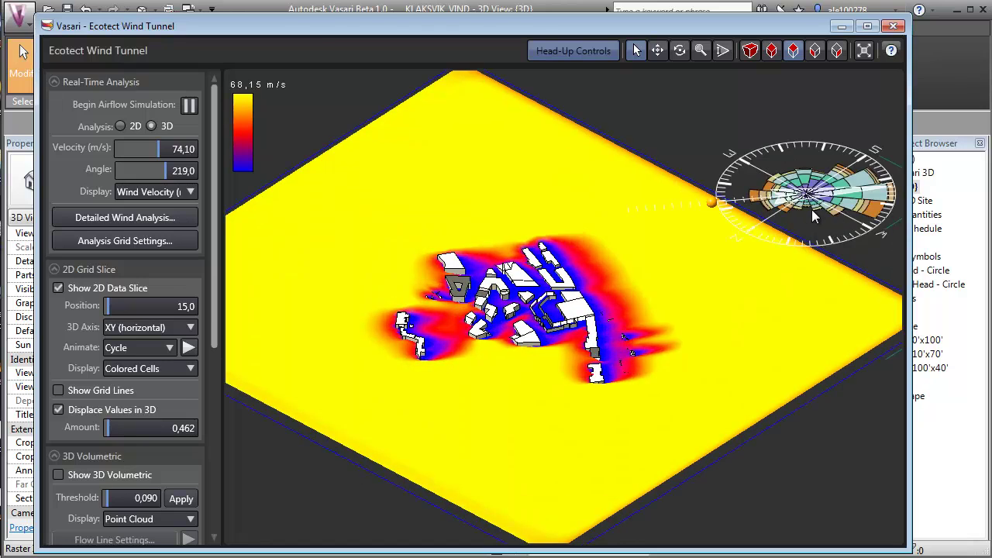
drag(726, 205, 876, 213)
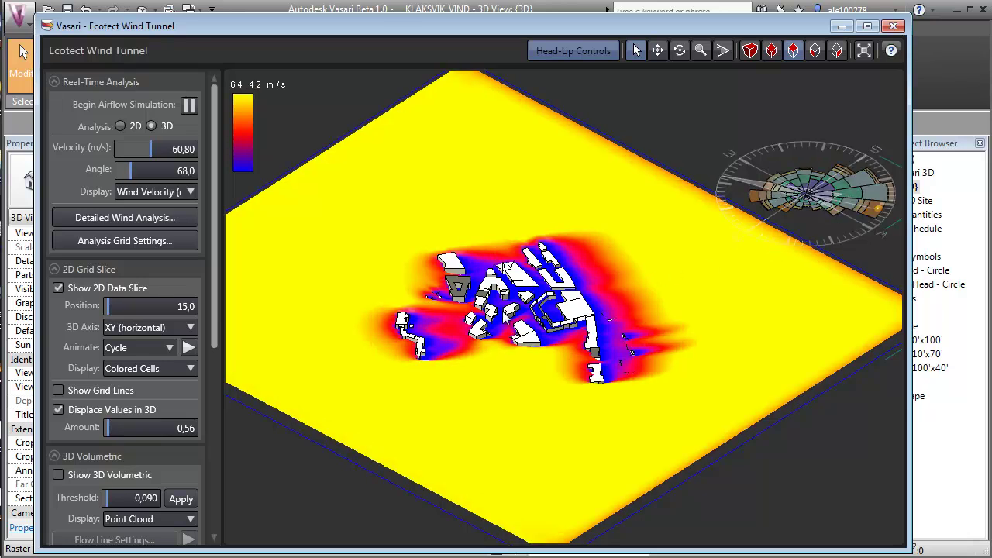
drag(302, 513, 498, 348)
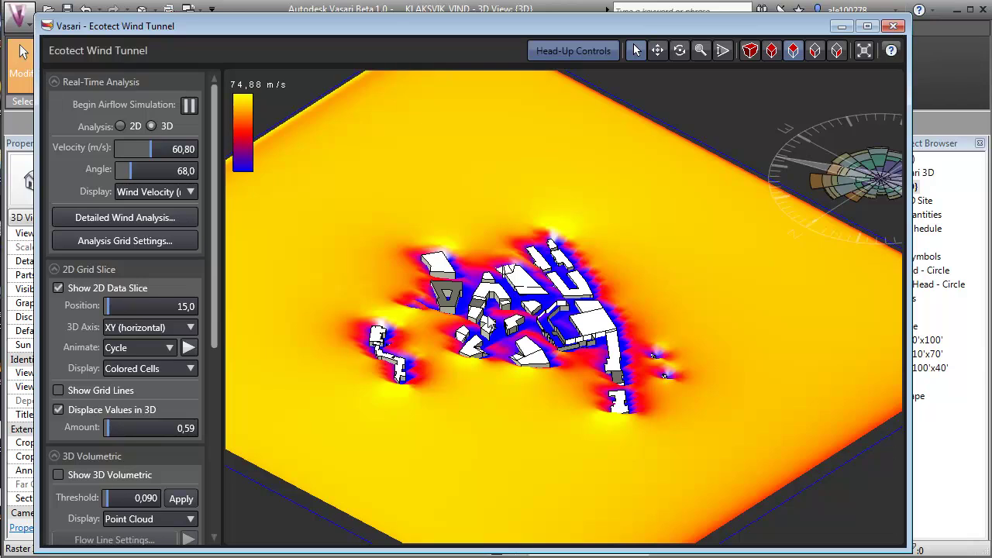
drag(798, 166, 778, 181)
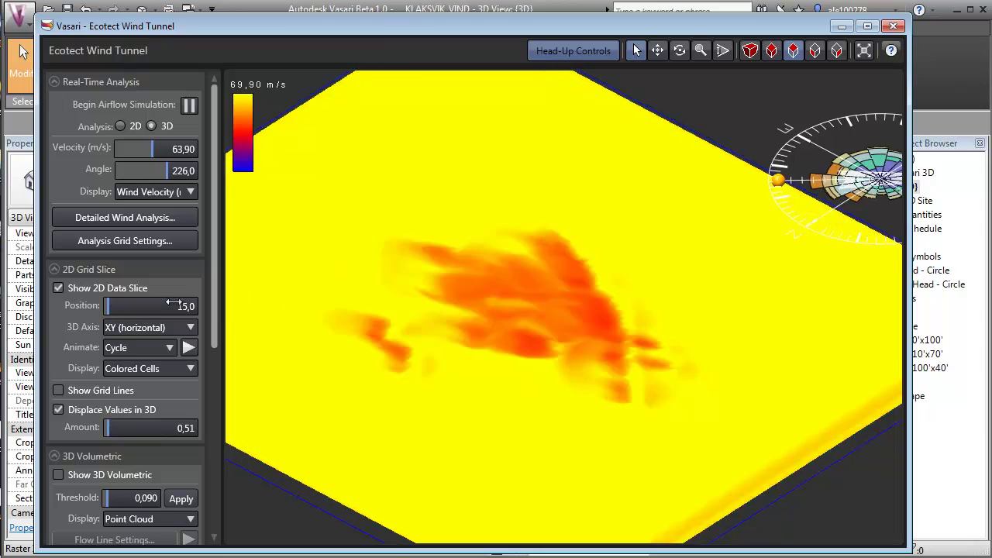
drag(110, 307, 107, 308)
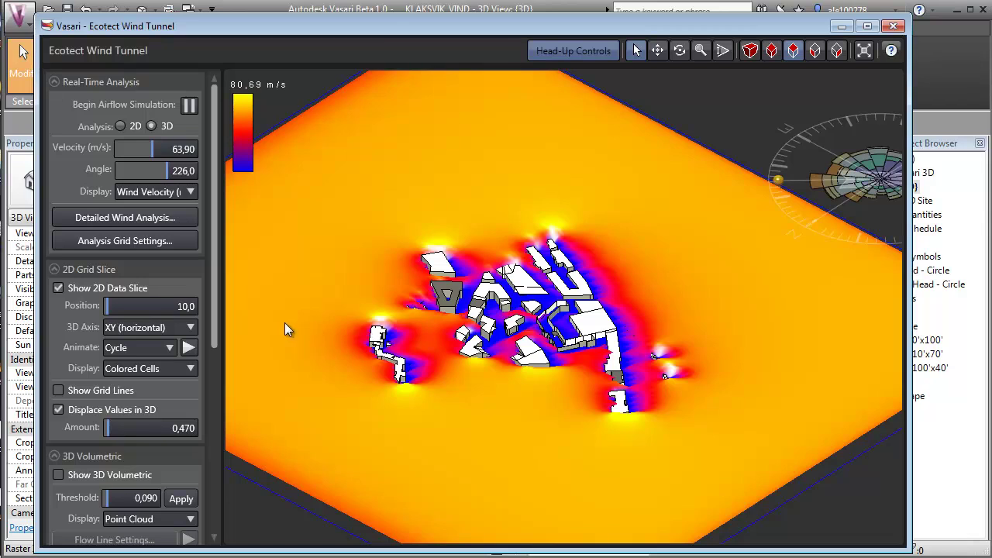
Step: Switch the 2D Grid Slice axis to vertical YZ at position 185,4
scroll(193, 364, down, 3)
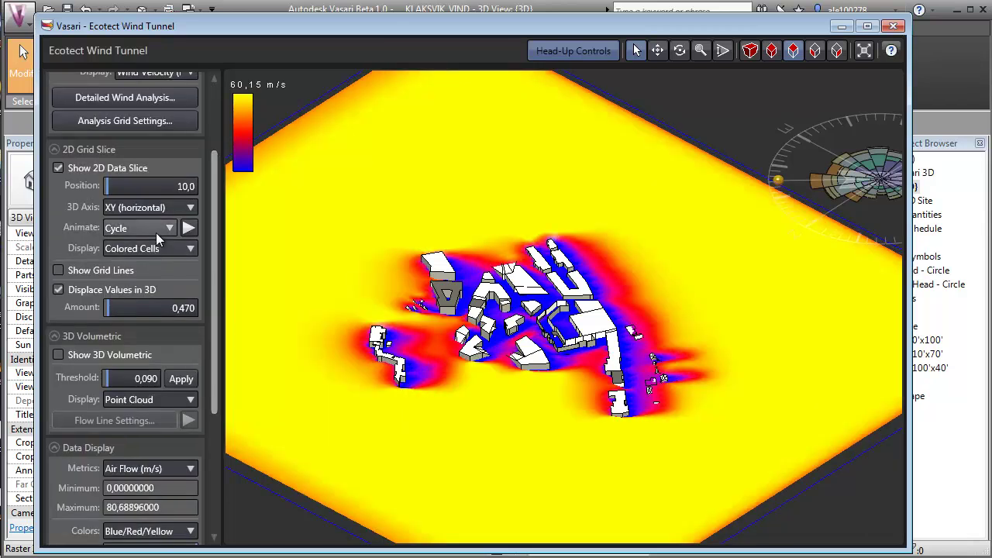
click(153, 207)
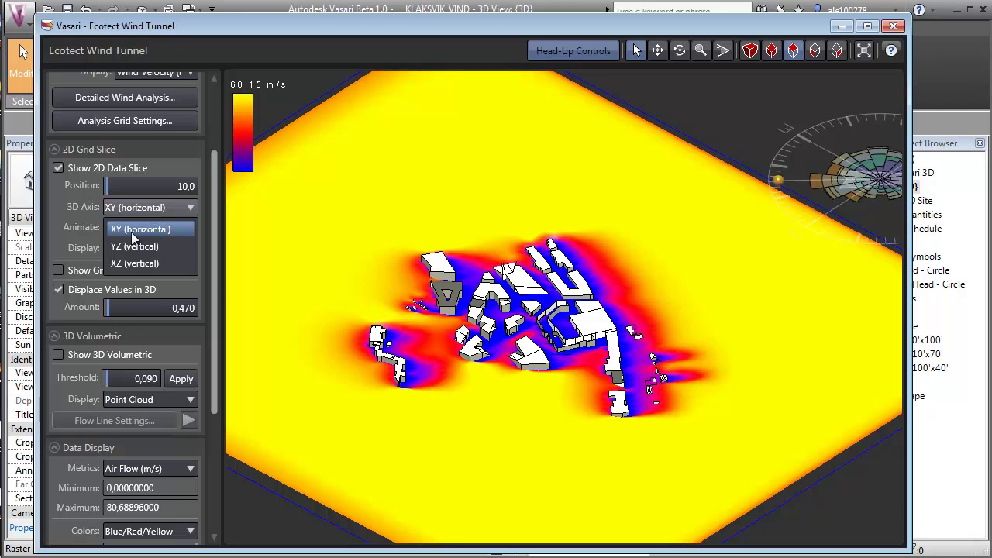
click(133, 246)
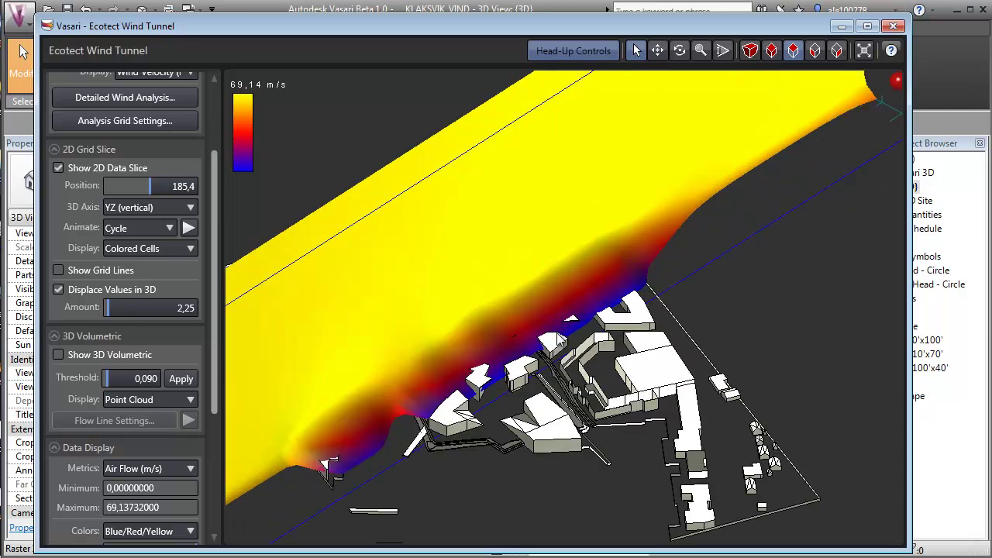
scroll(545, 313, up, 2)
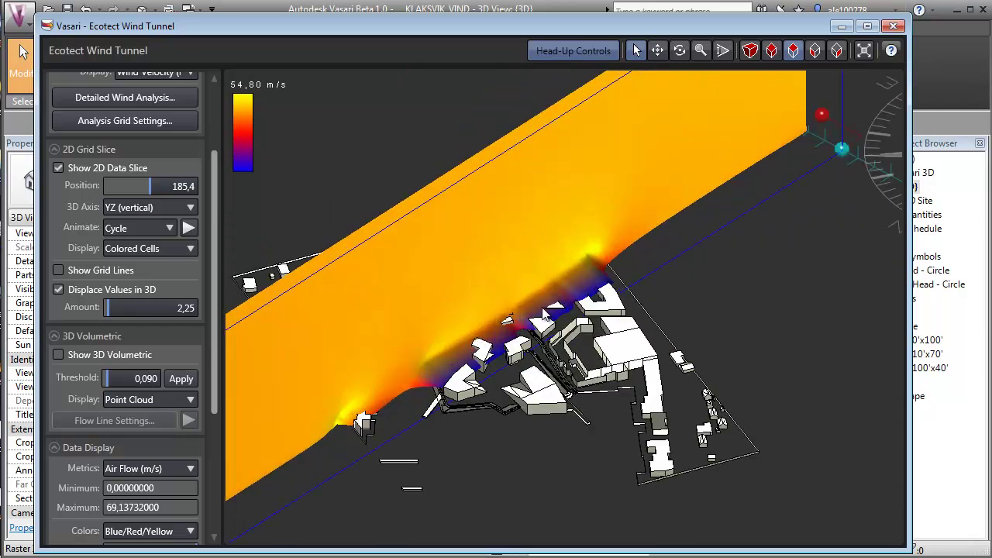
scroll(517, 339, down, 1)
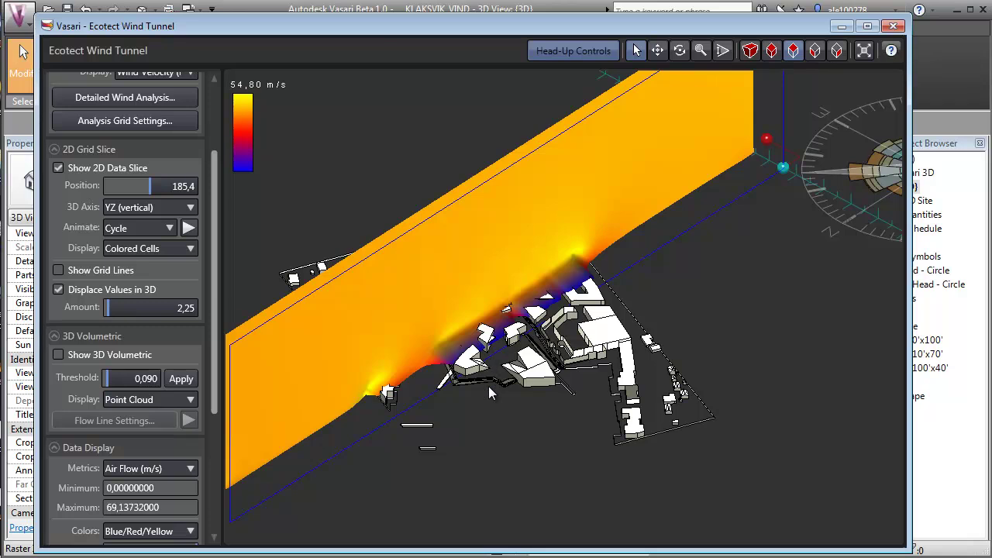